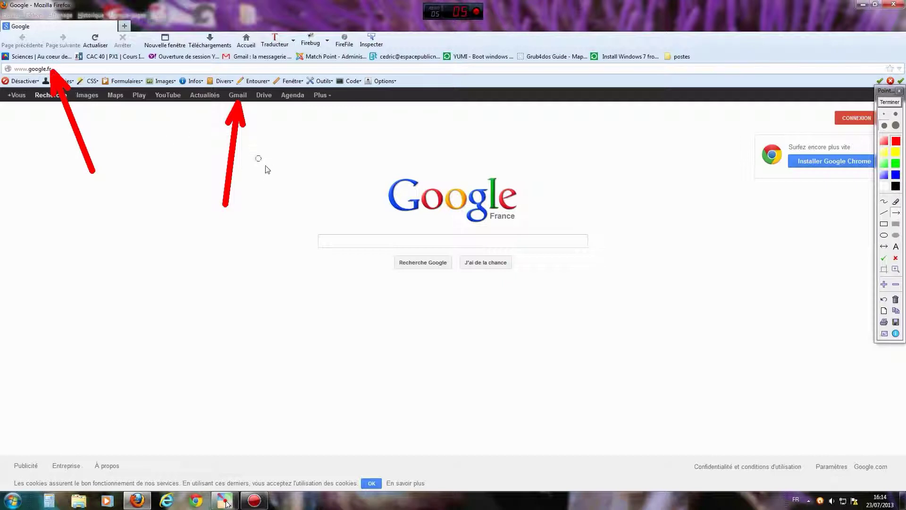
Clear the red arrows from the Google France homepage and go to Gmail.
{"action": "left_click", "coordinate": [891, 103]}
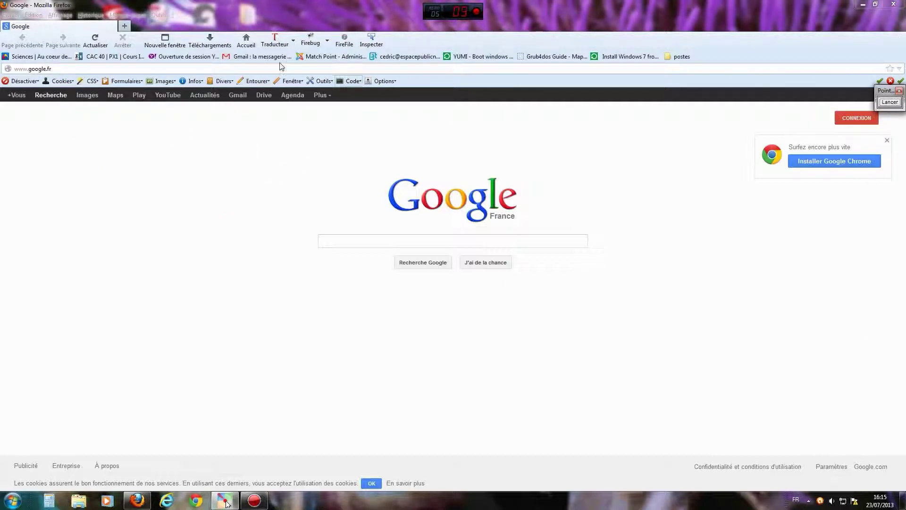
{"action": "left_click", "coordinate": [237, 96]}
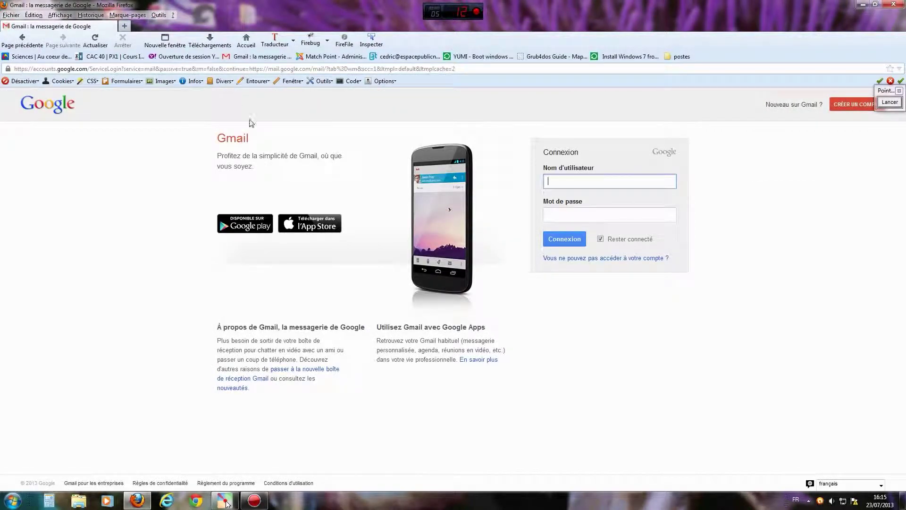
Draw a red freehand mark beside the sign-in box, then erase it.
{"action": "left_click", "coordinate": [889, 101]}
{"action": "left_click", "coordinate": [884, 202]}
{"action": "mouse_move", "coordinate": [536, 154]}
{"action": "left_mouse_down"}
{"action": "mouse_move", "coordinate": [516, 218]}
{"action": "mouse_move", "coordinate": [528, 231]}
{"action": "left_mouse_up"}
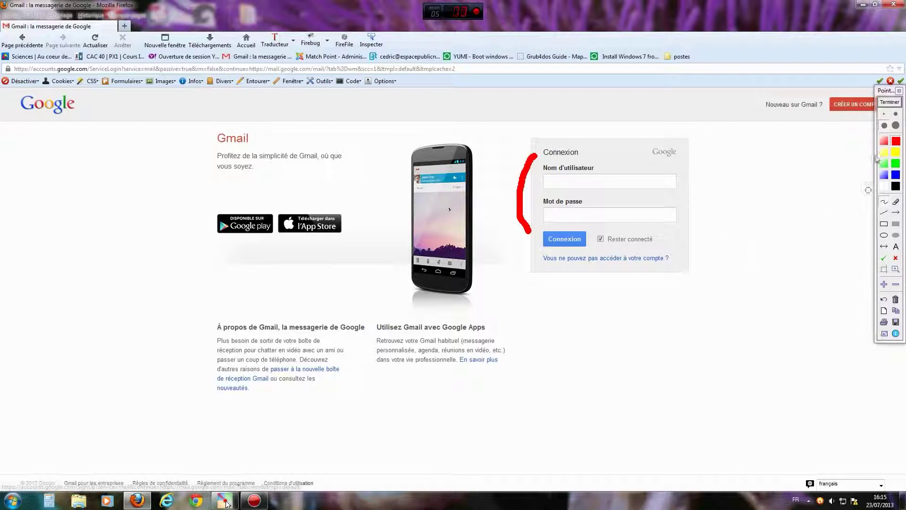
{"action": "left_click_drag", "start_coordinate": [887, 93], "coordinate": [874, 157]}
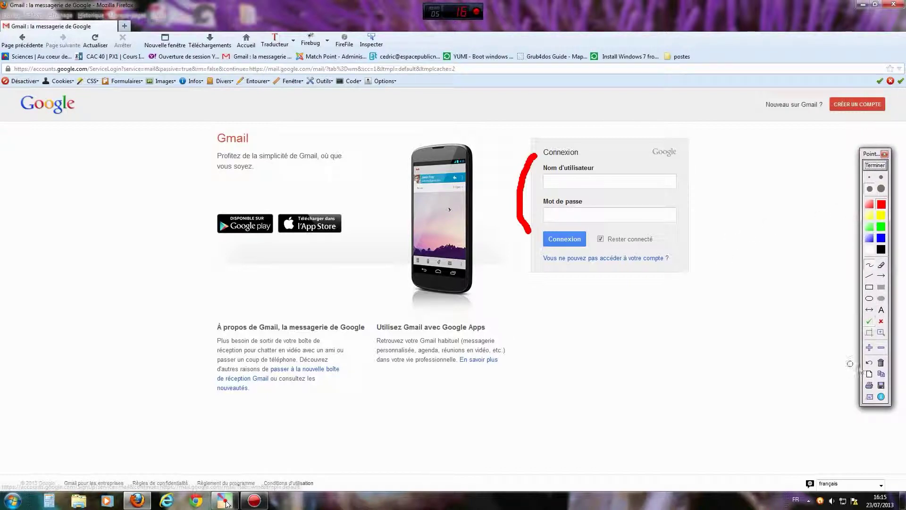
{"action": "left_click", "coordinate": [881, 365]}
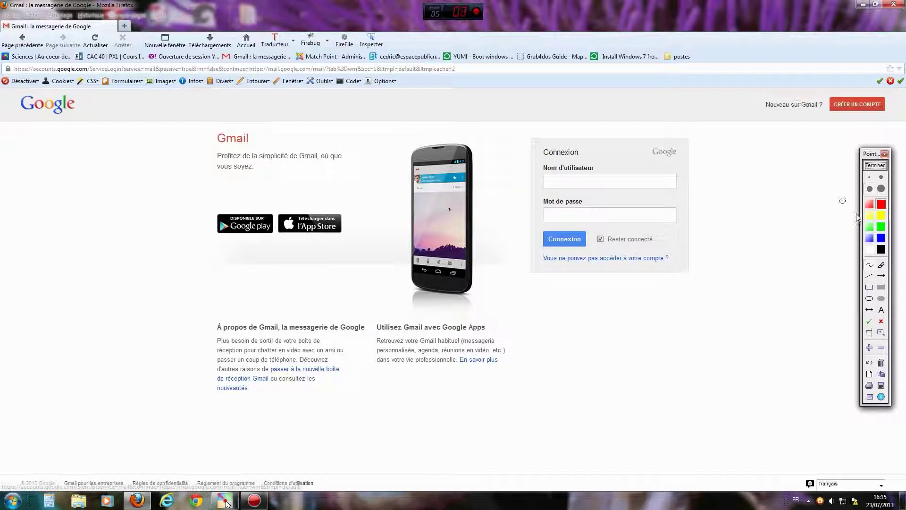
Draw a red arrow pointing at CRÉER UN COMPTE, clear it, and start a new account.
{"action": "left_click", "coordinate": [884, 278]}
{"action": "left_click_drag", "start_coordinate": [726, 213], "coordinate": [838, 117]}
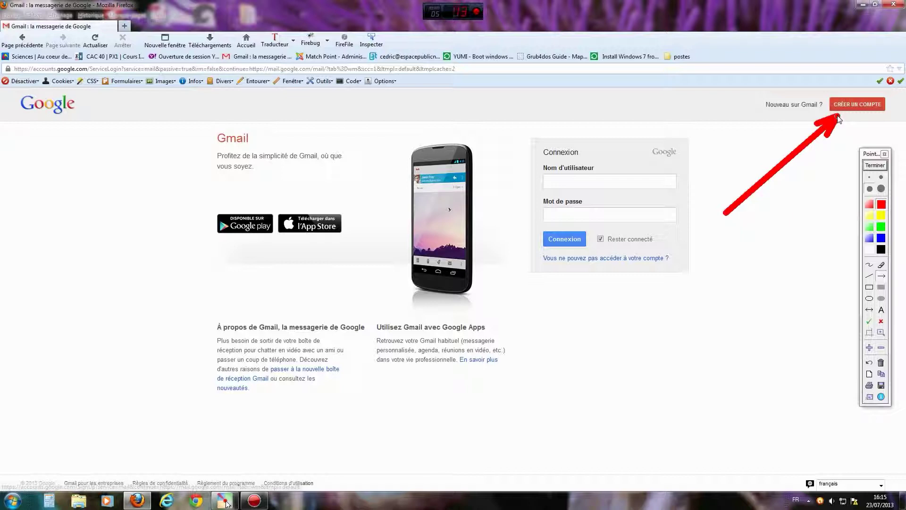
{"action": "left_click", "coordinate": [875, 165]}
{"action": "left_click", "coordinate": [858, 103]}
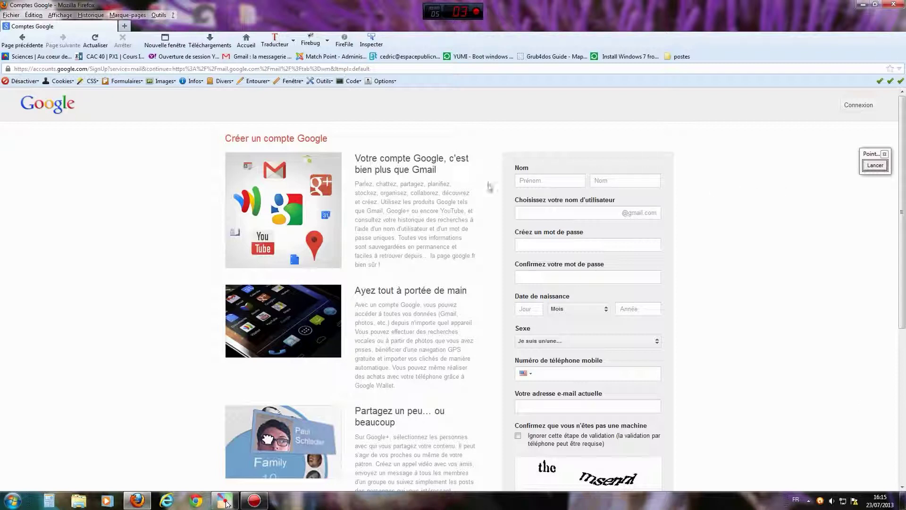
Enter the person's first name in Prénom and last name in Nom.
{"action": "left_click", "coordinate": [541, 183]}
{"action": "left_click", "coordinate": [540, 182]}
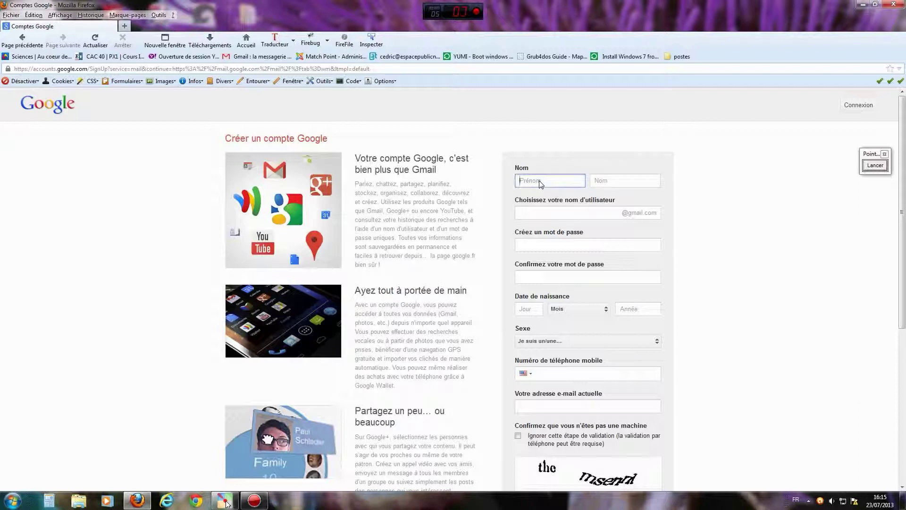
{"action": "left_click", "coordinate": [614, 181]}
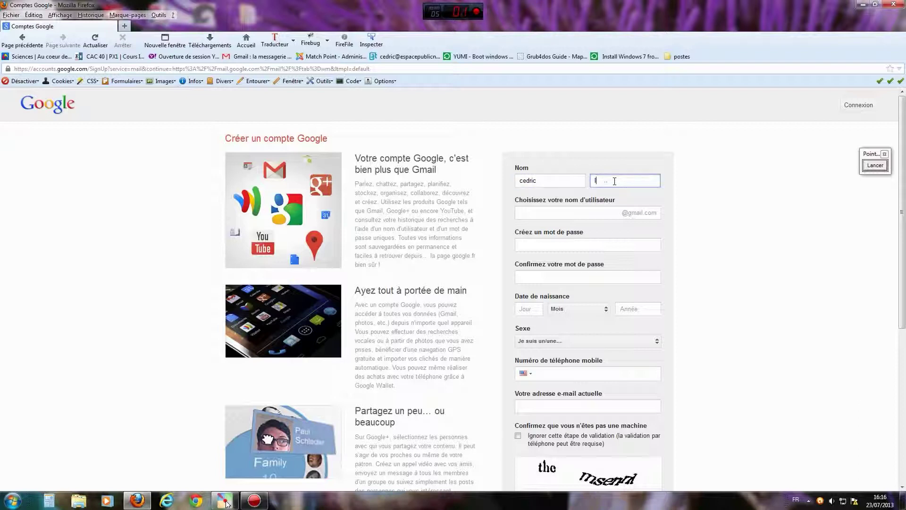
{"action": "left_click", "coordinate": [873, 166]}
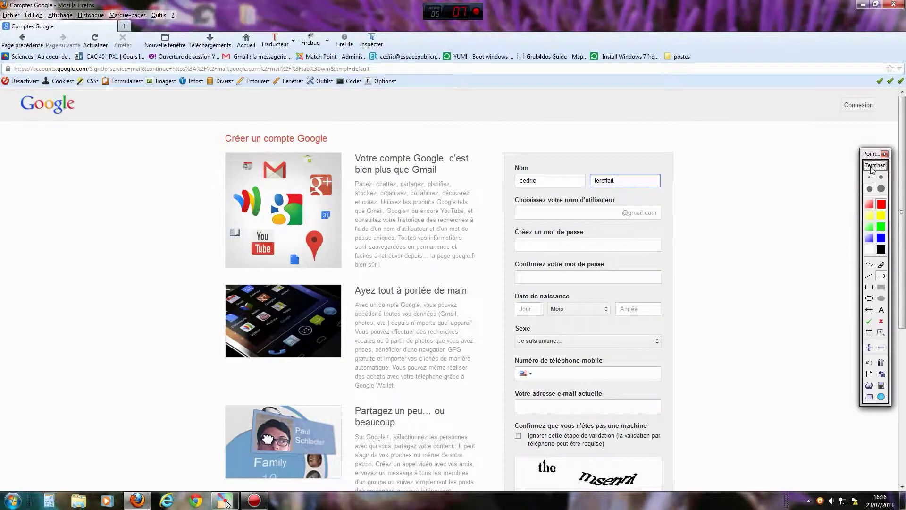
{"action": "left_click", "coordinate": [874, 278]}
{"action": "mouse_move", "coordinate": [717, 311]}
{"action": "left_mouse_down"}
{"action": "mouse_move", "coordinate": [661, 228]}
{"action": "mouse_move", "coordinate": [637, 219]}
{"action": "left_mouse_up"}
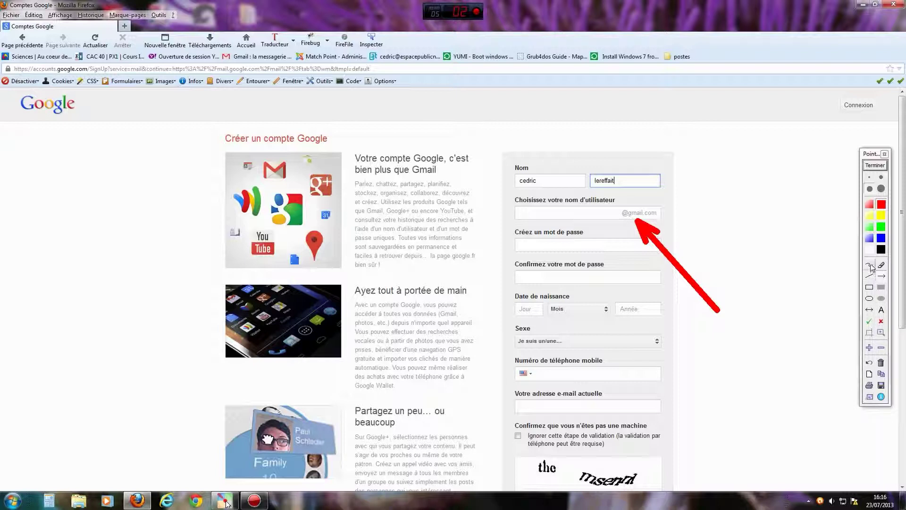
{"action": "left_click", "coordinate": [870, 266]}
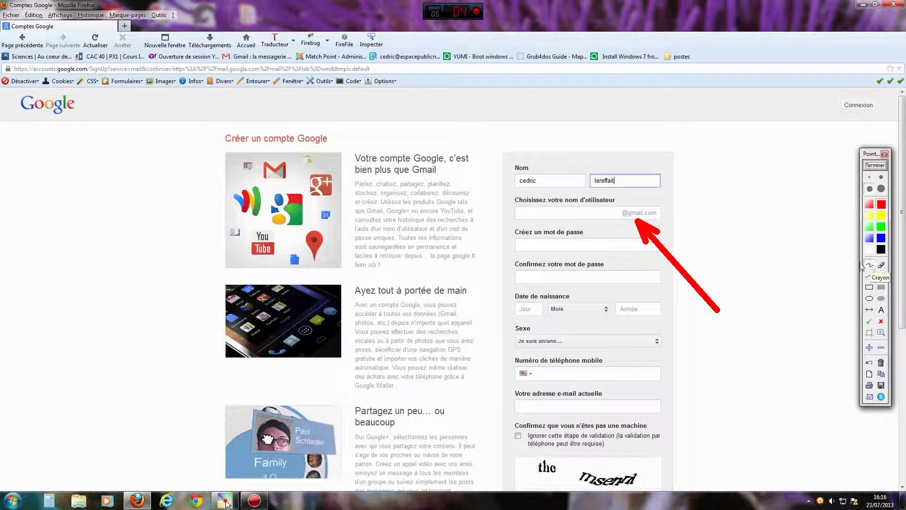
{"action": "mouse_move", "coordinate": [512, 219]}
{"action": "left_mouse_down"}
{"action": "mouse_move", "coordinate": [562, 240]}
{"action": "mouse_move", "coordinate": [624, 218]}
{"action": "left_mouse_up"}
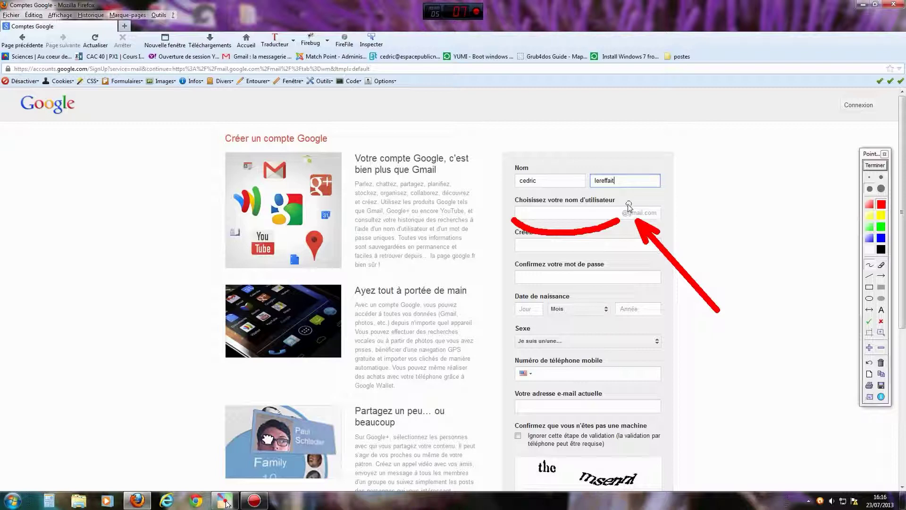
{"action": "left_click_drag", "start_coordinate": [628, 206], "coordinate": [661, 211]}
{"action": "left_click", "coordinate": [880, 362]}
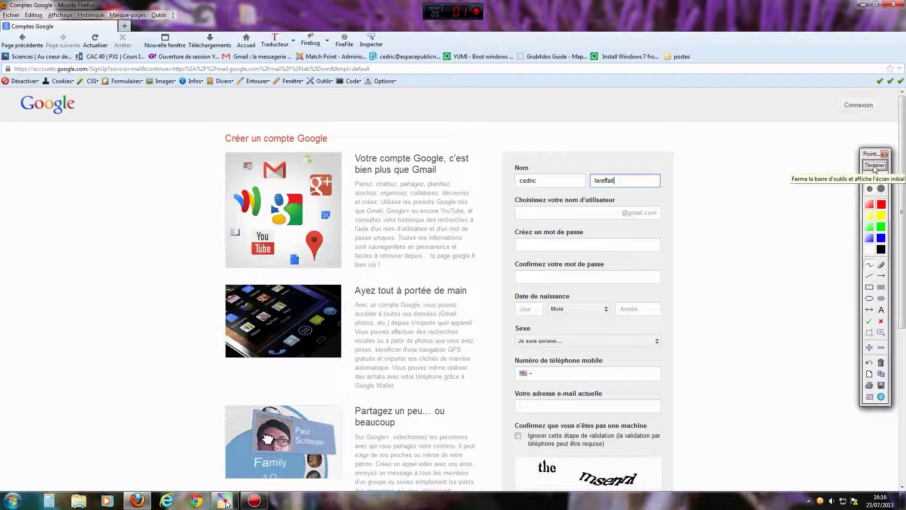
{"action": "left_click", "coordinate": [875, 166]}
Enter the chosen Gmail username, then the account password and its matching confirmation.
{"action": "left_click", "coordinate": [560, 213]}
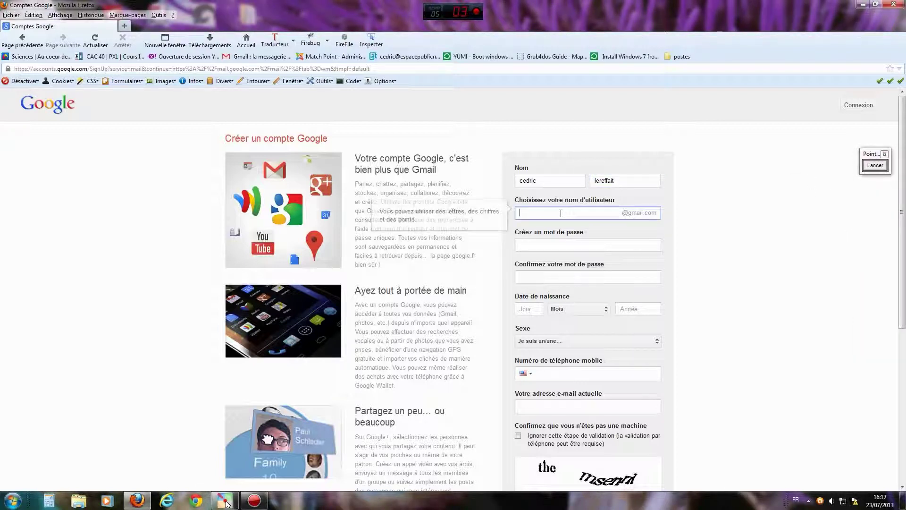
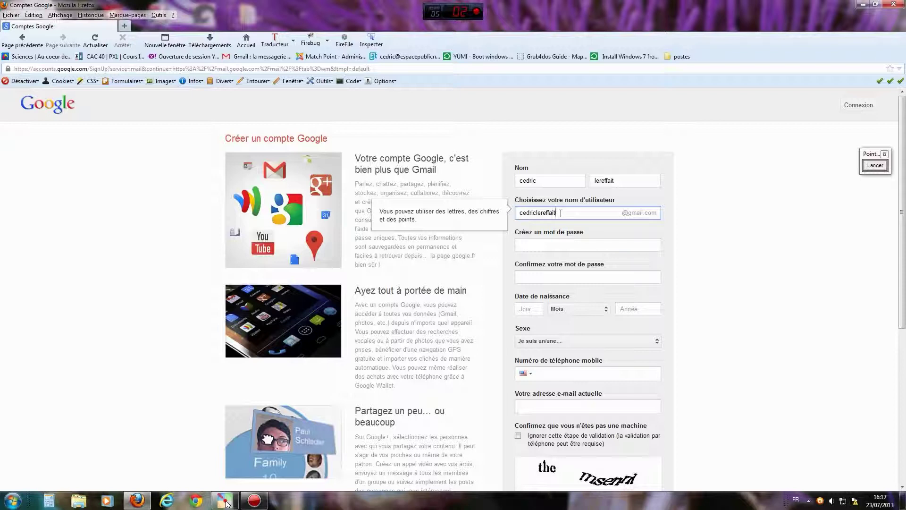
{"action": "left_click", "coordinate": [540, 246]}
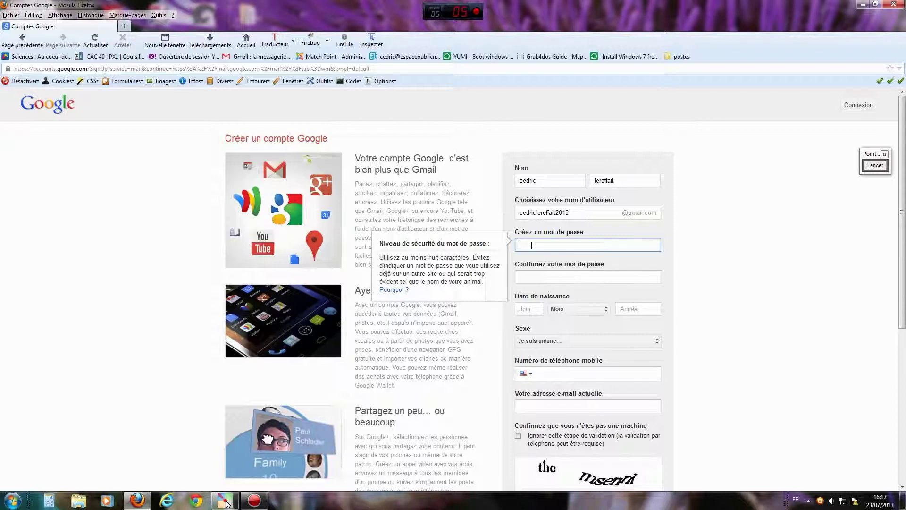
{"action": "type", "text": "e"}
{"action": "type", "text": "•••"}
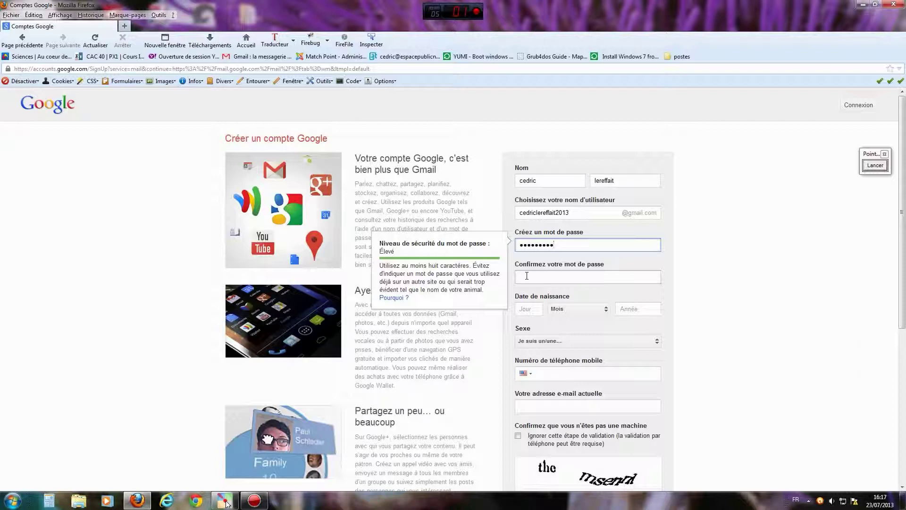
{"action": "left_click", "coordinate": [527, 275]}
{"action": "type", "text": "••••"}
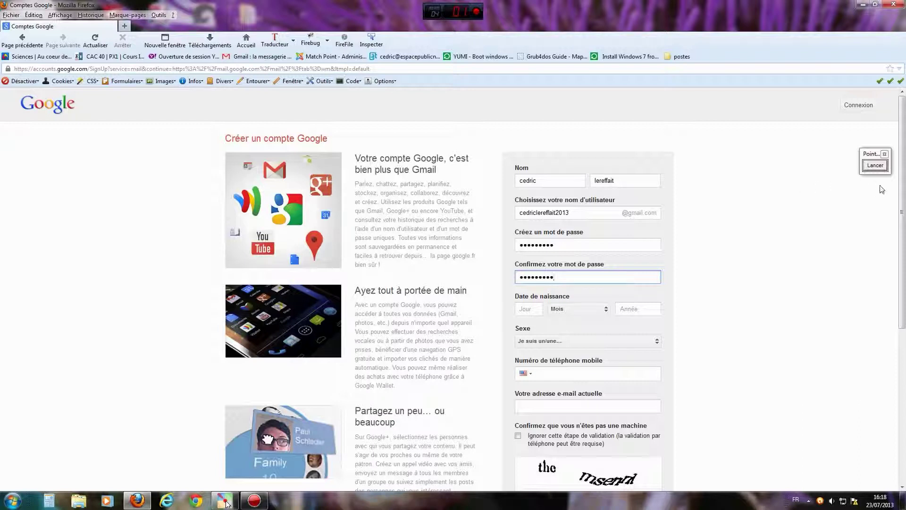
{"action": "left_click", "coordinate": [875, 165]}
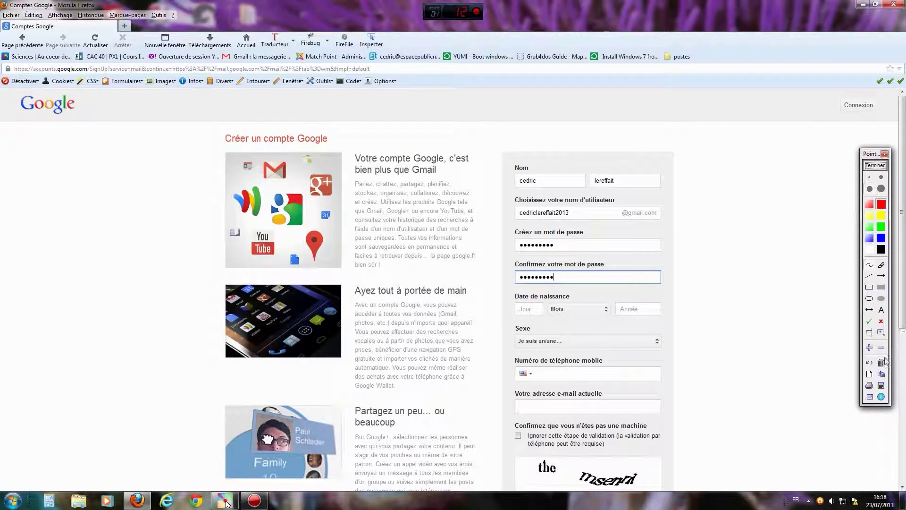
Enter the birth date as 15 Avril 1975.
{"action": "left_click", "coordinate": [875, 165]}
{"action": "left_click", "coordinate": [533, 309]}
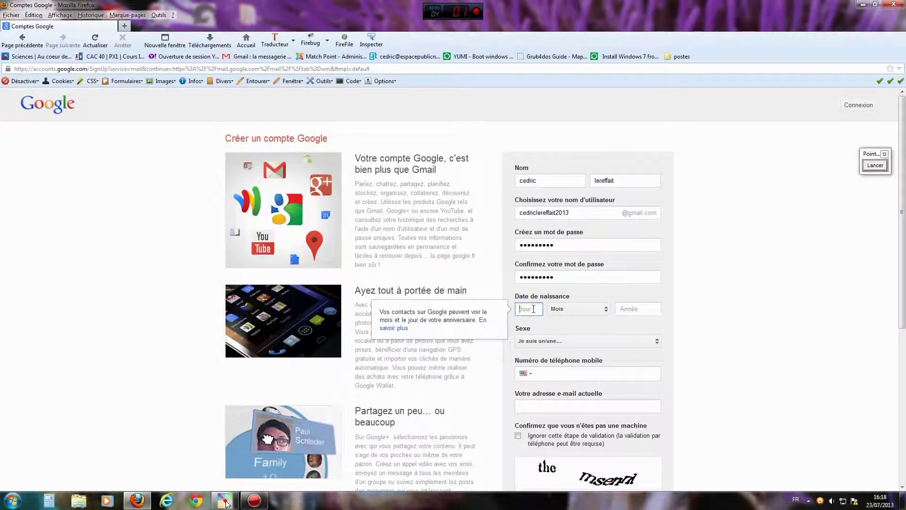
{"action": "type", "text": "15"}
{"action": "left_click", "coordinate": [584, 316]}
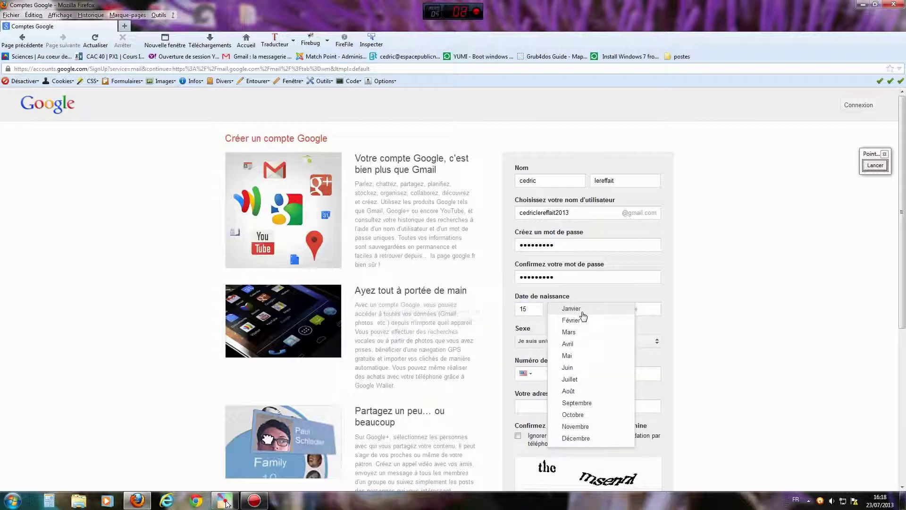
{"action": "left_click", "coordinate": [574, 349]}
{"action": "left_click", "coordinate": [635, 308]}
{"action": "type", "text": "1975"}
Set the Sexe field to Homme.
{"action": "scroll", "coordinate": [711, 315], "scroll_direction": "down", "scroll_amount": 1}
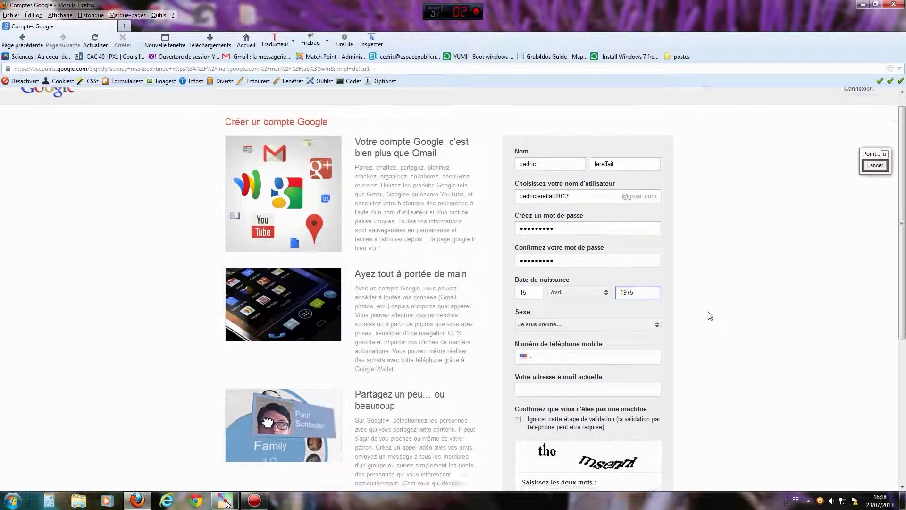
{"action": "scroll", "coordinate": [710, 316], "scroll_direction": "down", "scroll_amount": 1}
{"action": "left_click", "coordinate": [654, 290]}
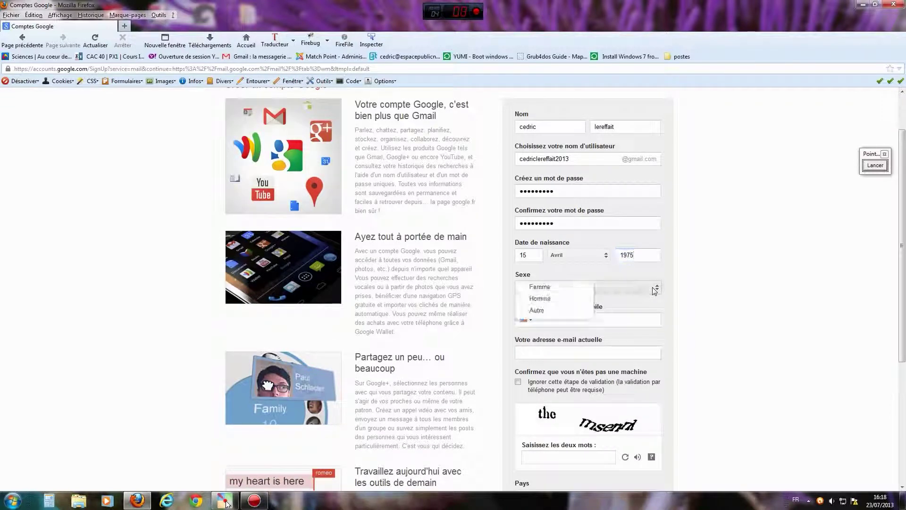
{"action": "left_click", "coordinate": [536, 298]}
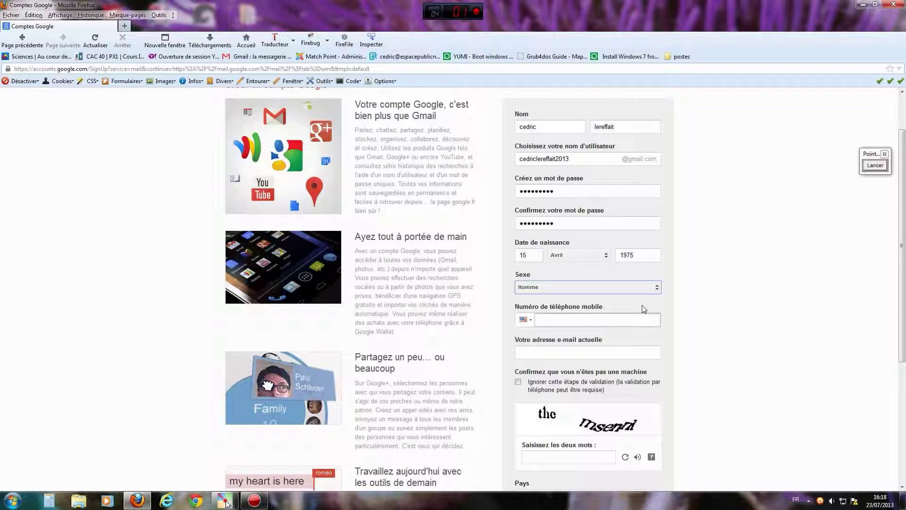
Enter the mobile phone number with the +33 prefix so the country switches to France.
{"action": "left_click", "coordinate": [546, 320]}
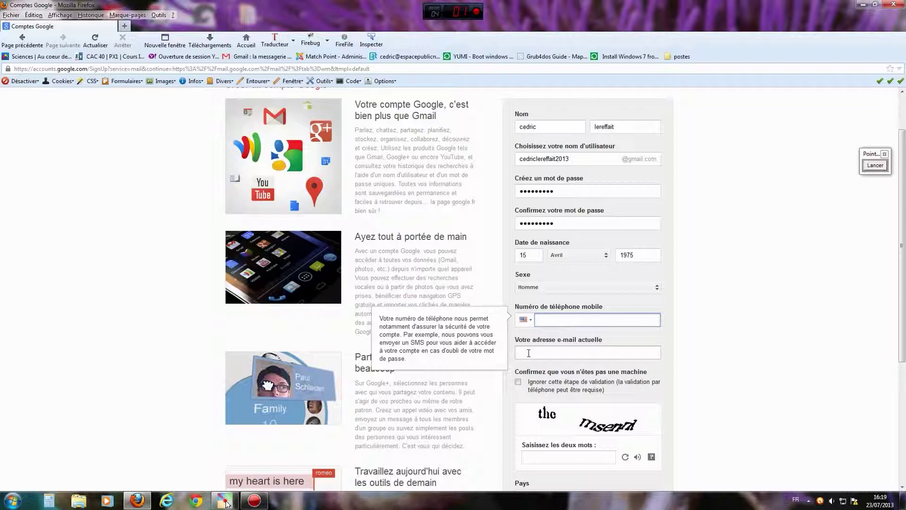
{"action": "left_click", "coordinate": [528, 353]}
{"action": "left_click", "coordinate": [551, 317]}
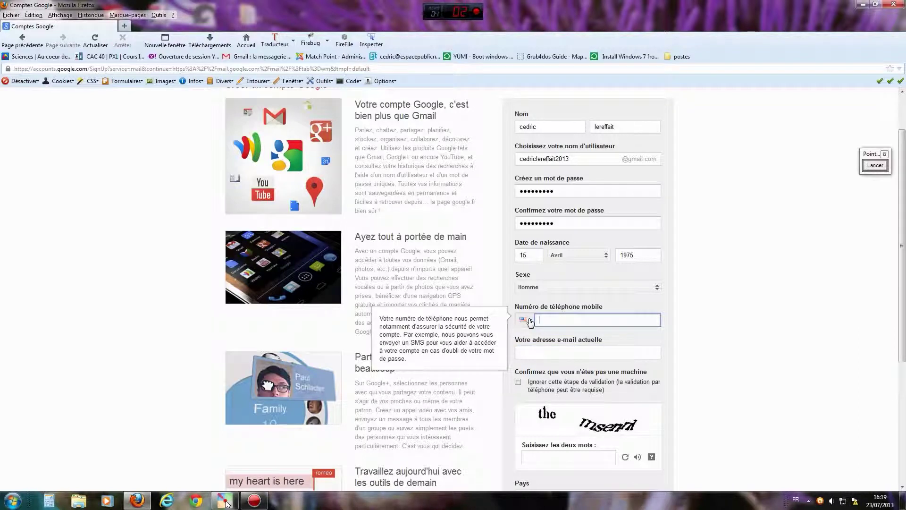
{"action": "left_click", "coordinate": [531, 322]}
{"action": "left_click_drag", "start_coordinate": [799, 340], "coordinate": [801, 374]}
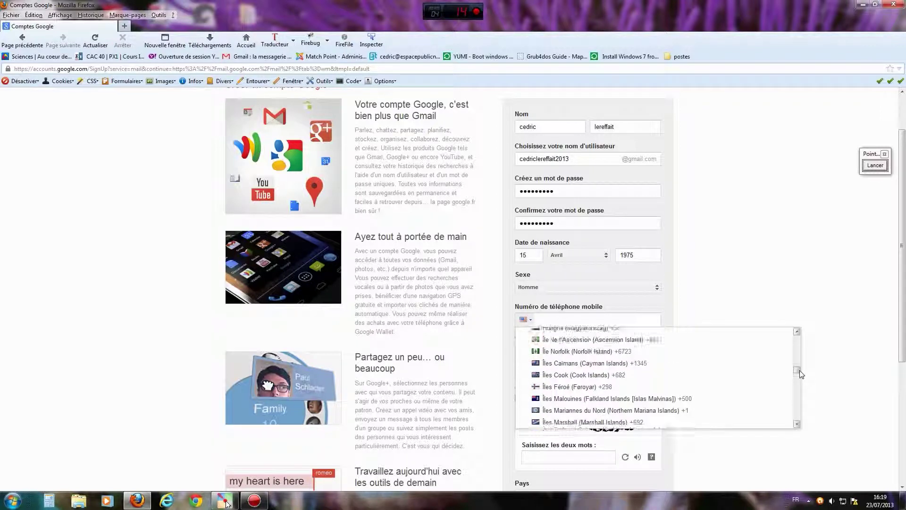
{"action": "left_click", "coordinate": [549, 320]}
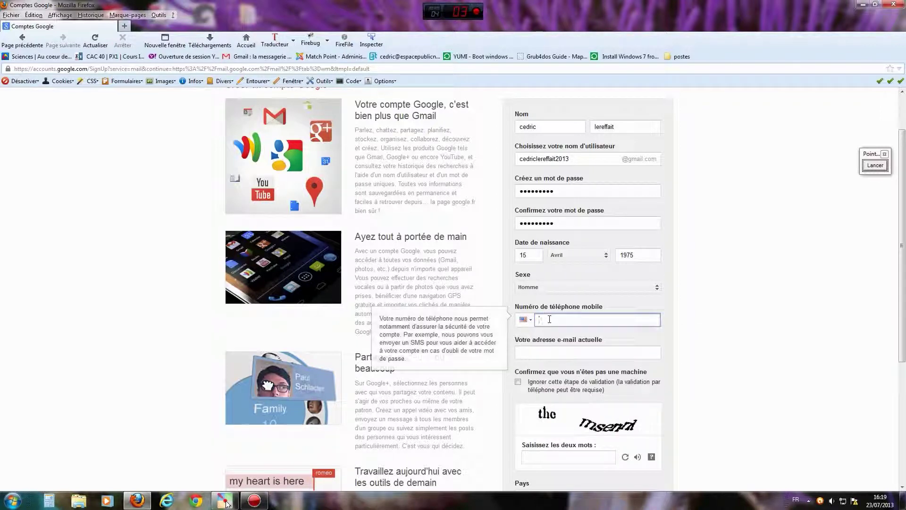
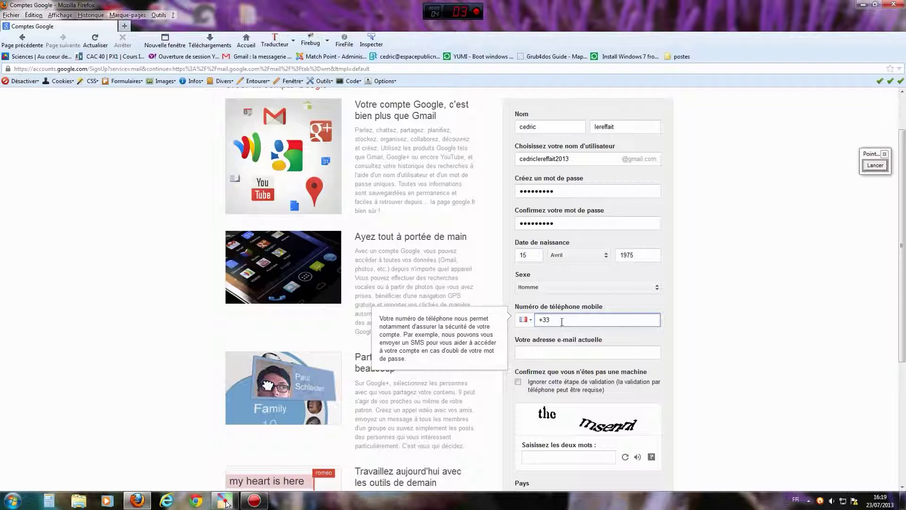
Enter the current recovery e-mail address, then tick and untick 'Ignorer cette étape'.
{"action": "left_click", "coordinate": [552, 351]}
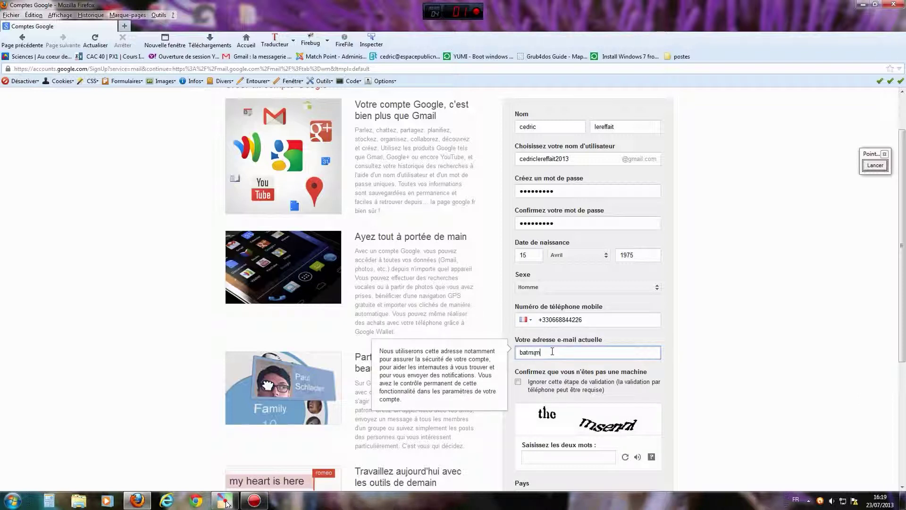
{"action": "scroll", "coordinate": [687, 348], "scroll_direction": "down", "scroll_amount": 3}
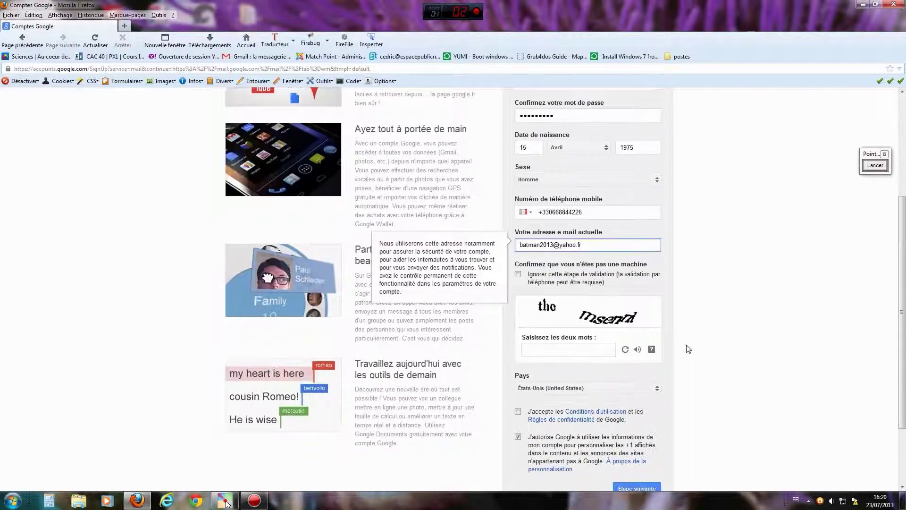
{"action": "left_click", "coordinate": [518, 275]}
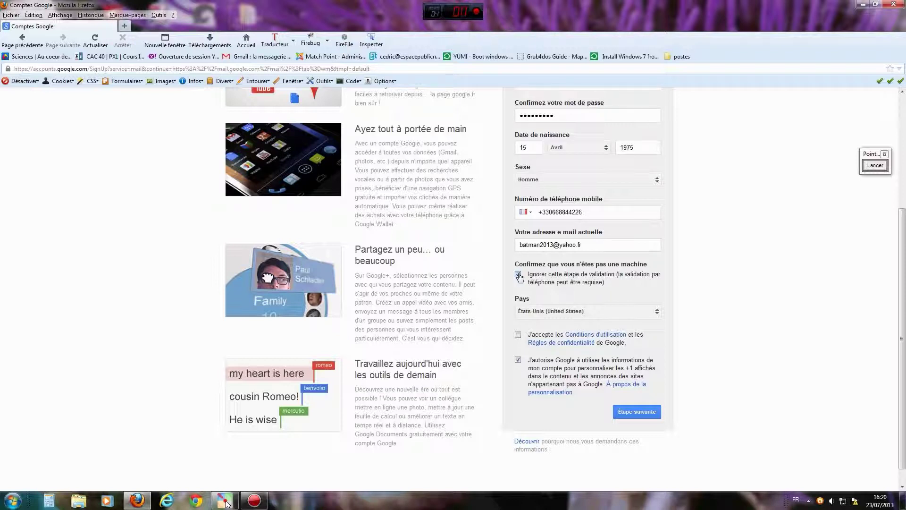
{"action": "left_click", "coordinate": [518, 275]}
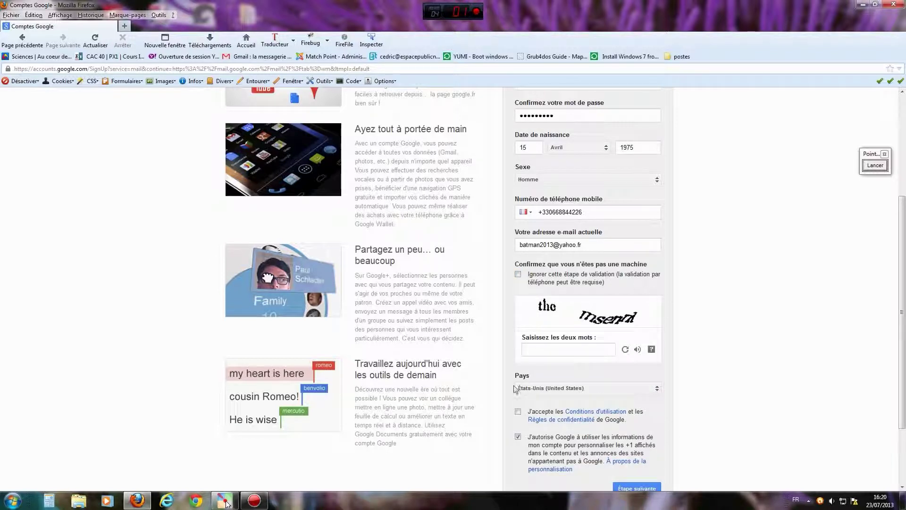
Draw a red loop around the captcha, then erase it.
{"action": "left_click", "coordinate": [865, 168]}
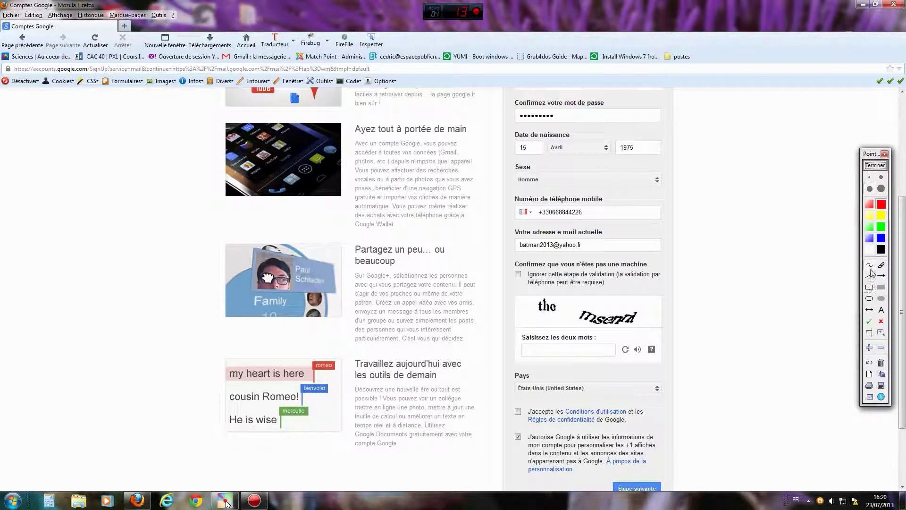
{"action": "mouse_move", "coordinate": [695, 320]}
{"action": "left_mouse_down"}
{"action": "mouse_move", "coordinate": [627, 294]}
{"action": "mouse_move", "coordinate": [533, 296]}
{"action": "mouse_move", "coordinate": [493, 344]}
{"action": "mouse_move", "coordinate": [592, 386]}
{"action": "mouse_move", "coordinate": [708, 337]}
{"action": "mouse_move", "coordinate": [693, 320]}
{"action": "left_mouse_up"}
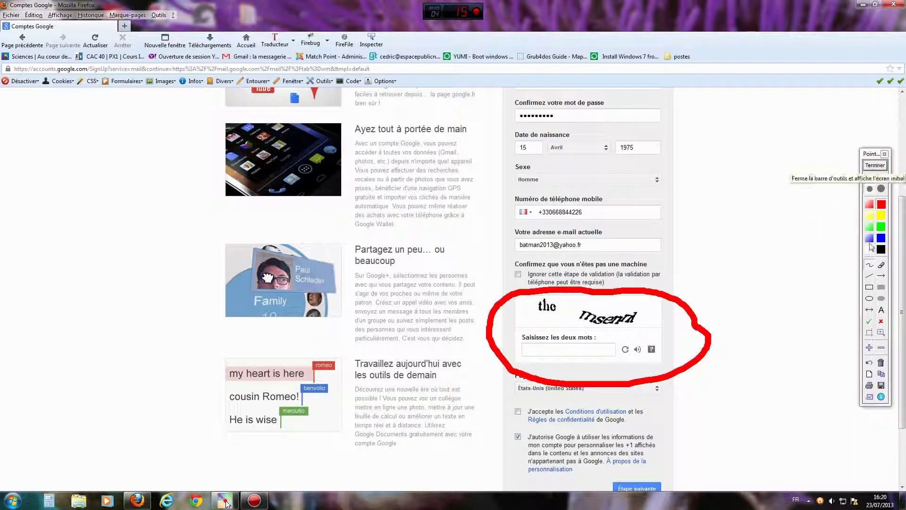
{"action": "left_click", "coordinate": [880, 362]}
Draw red arrows toward the captcha words and answer box, then clear the drawing.
{"action": "left_click", "coordinate": [880, 275]}
{"action": "mouse_move", "coordinate": [783, 321]}
{"action": "left_mouse_down"}
{"action": "mouse_move", "coordinate": [695, 315]}
{"action": "mouse_move", "coordinate": [648, 322]}
{"action": "left_mouse_up"}
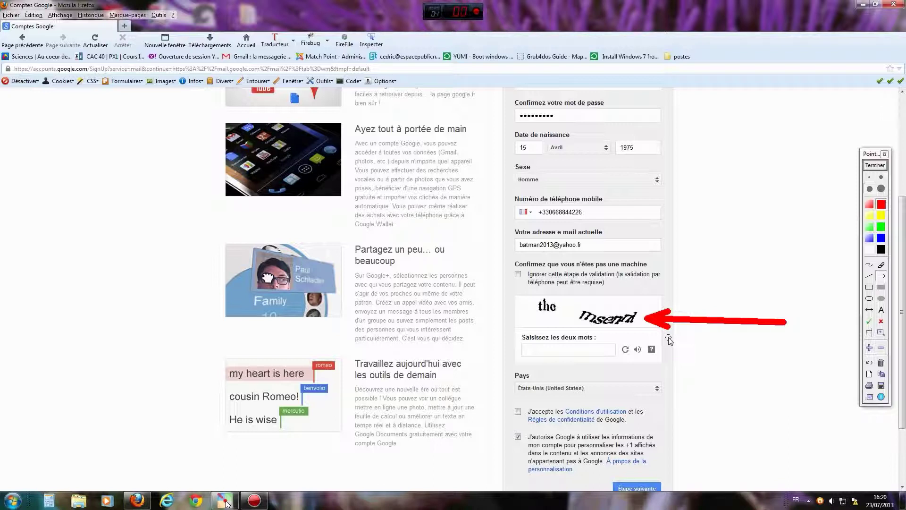
{"action": "left_click_drag", "start_coordinate": [727, 385], "coordinate": [604, 351]}
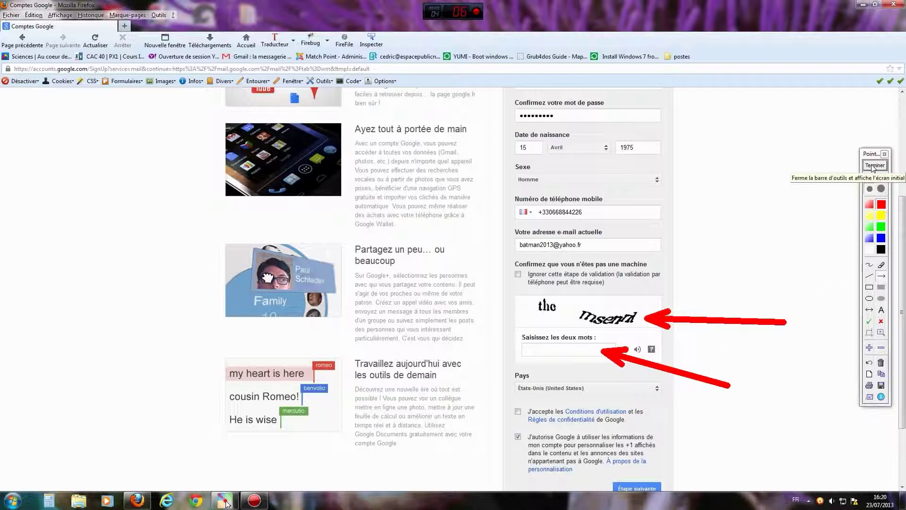
{"action": "left_click", "coordinate": [880, 363]}
{"action": "left_click_drag", "start_coordinate": [736, 413], "coordinate": [630, 355]}
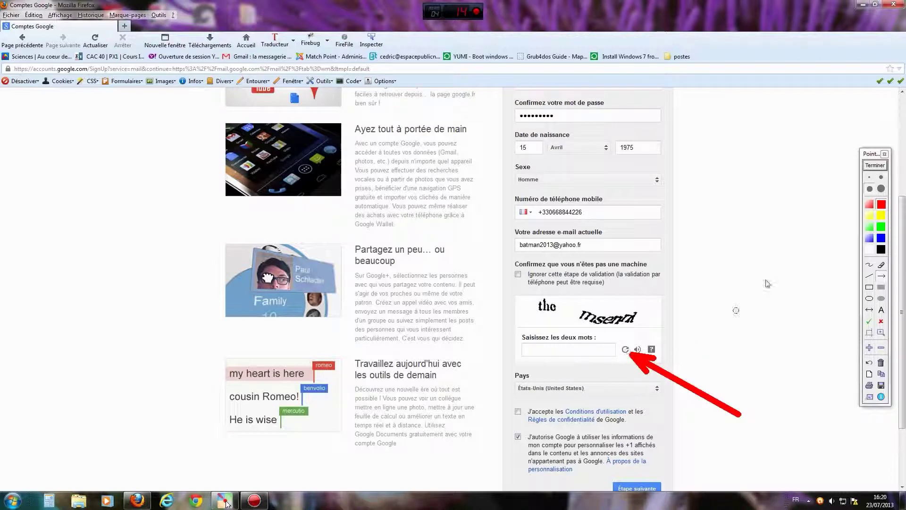
{"action": "left_click", "coordinate": [881, 166]}
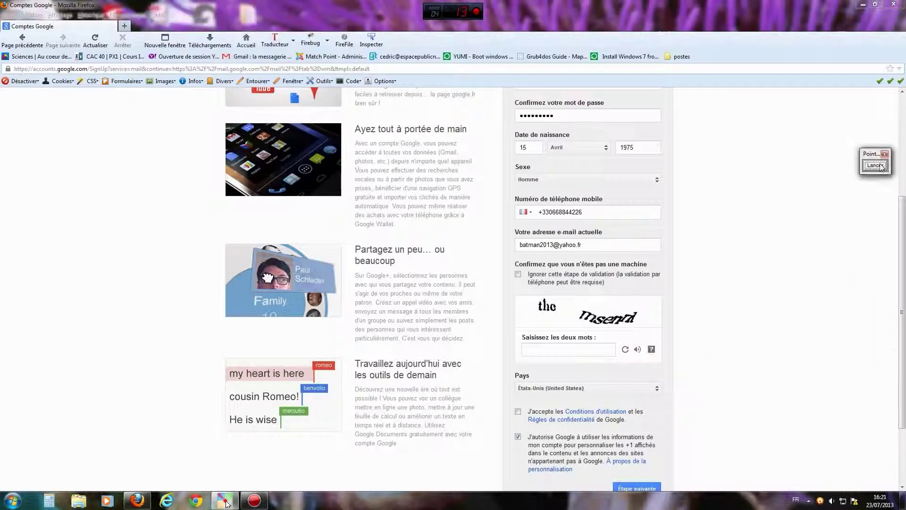
Refresh the captcha repeatedly until a readable word pair including 'serrated' appears.
{"action": "left_click", "coordinate": [625, 349]}
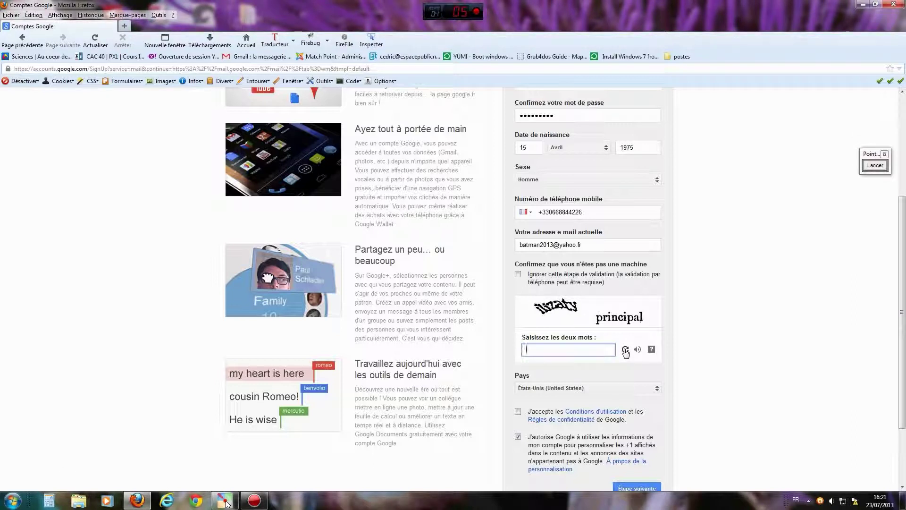
{"action": "left_click", "coordinate": [625, 350]}
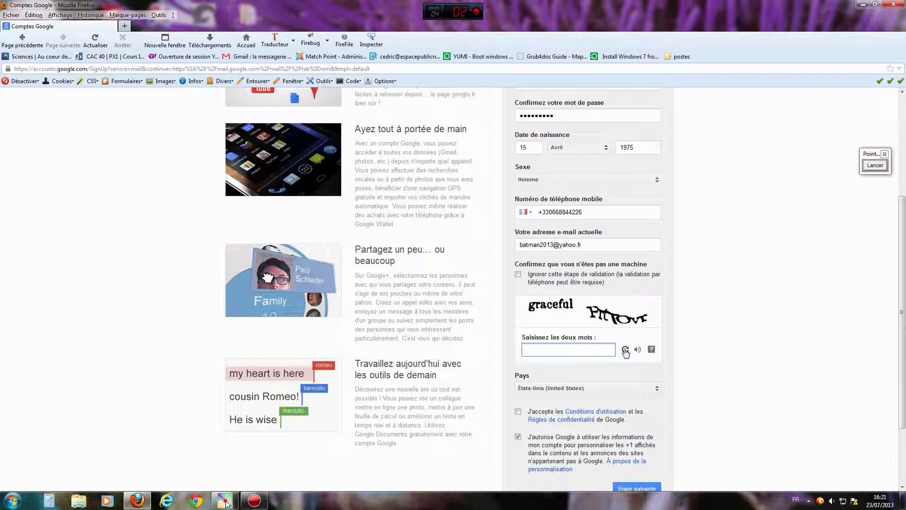
{"action": "left_click", "coordinate": [625, 350]}
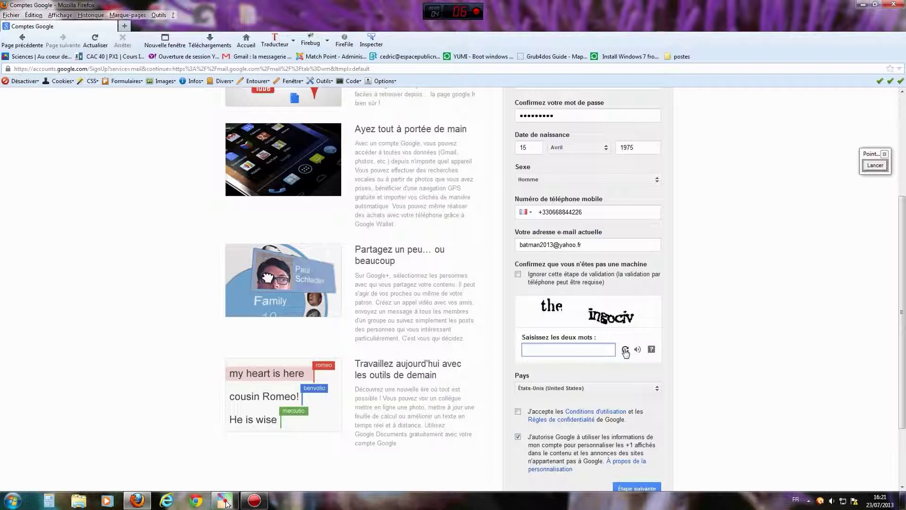
{"action": "left_click", "coordinate": [625, 349]}
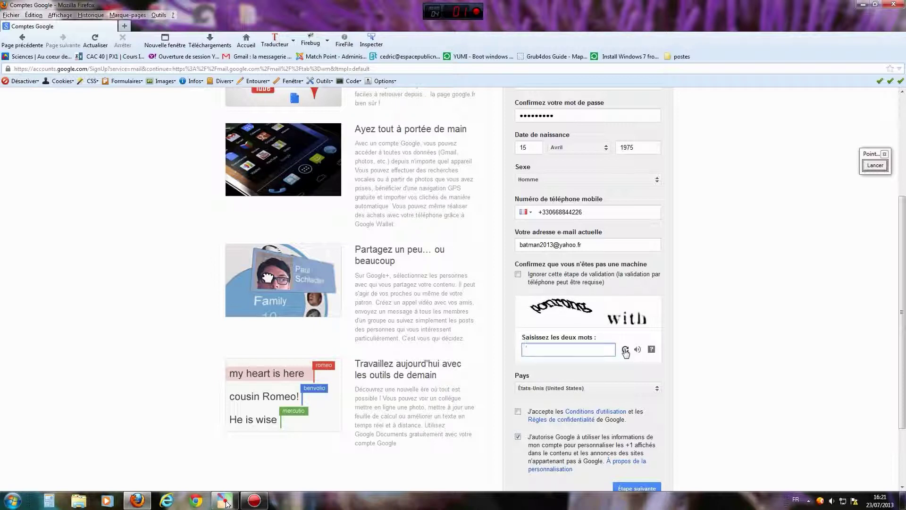
{"action": "left_click", "coordinate": [626, 349]}
{"action": "left_click", "coordinate": [625, 350]}
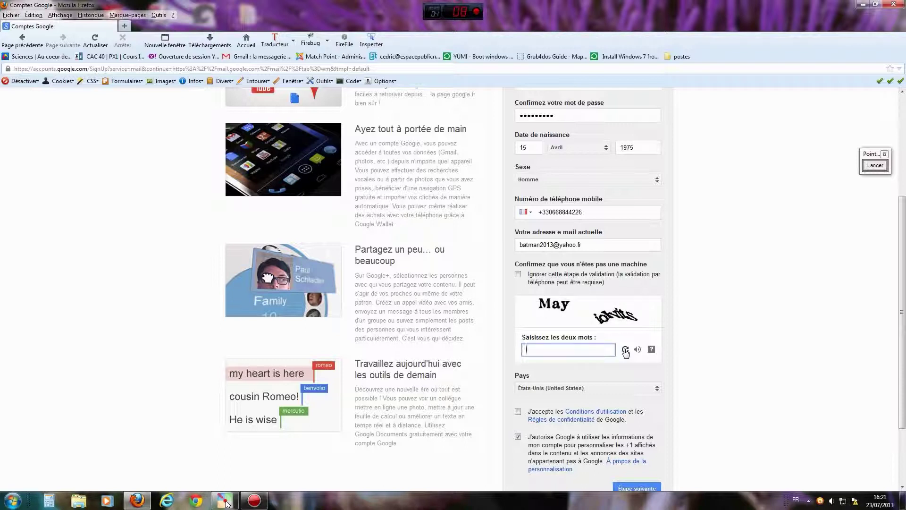
{"action": "left_click", "coordinate": [625, 350]}
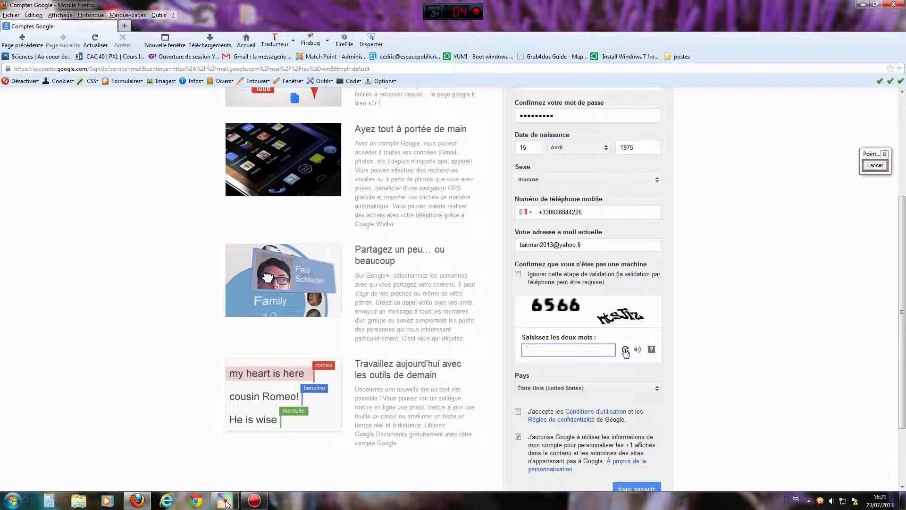
{"action": "left_click", "coordinate": [625, 350]}
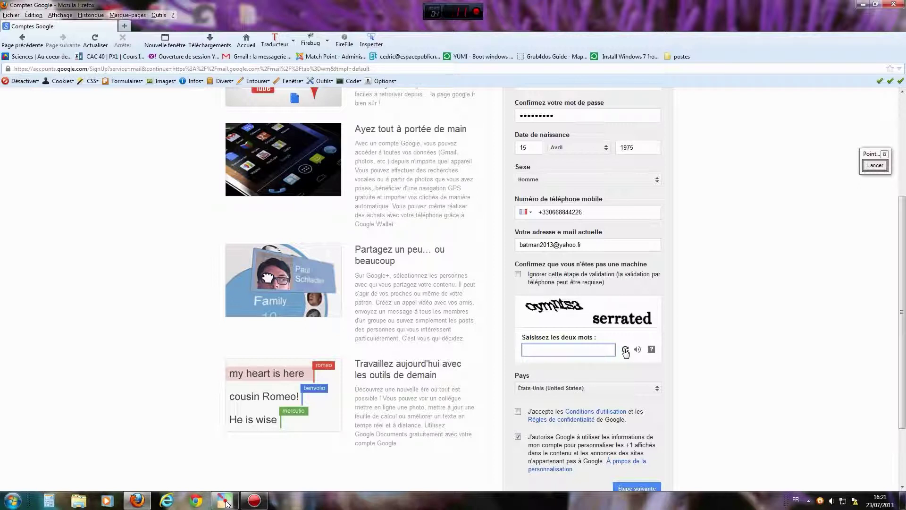
{"action": "left_click", "coordinate": [626, 350]}
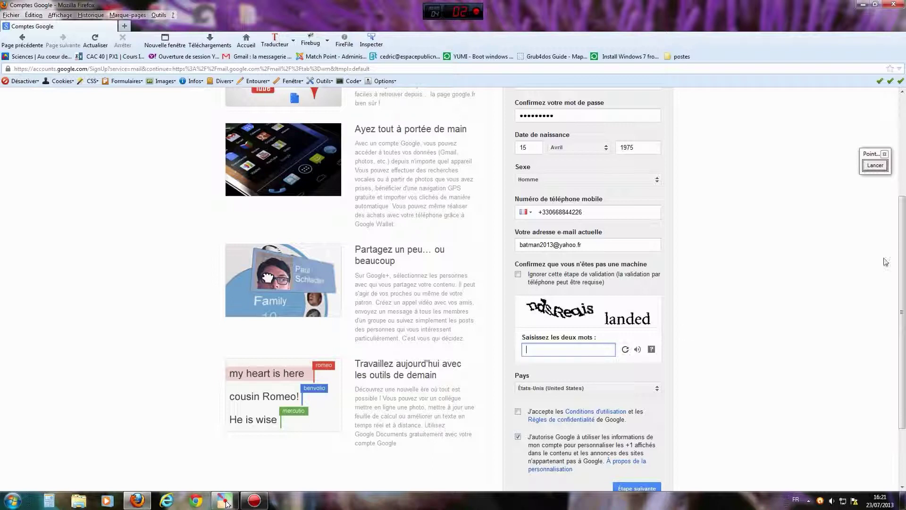
Answer the captcha with 'ndsreqis landed', set country to France, and accept the terms.
{"action": "type", "text": "ndsreqis landed"}
{"action": "scroll", "coordinate": [677, 356], "scroll_direction": "down", "scroll_amount": 3}
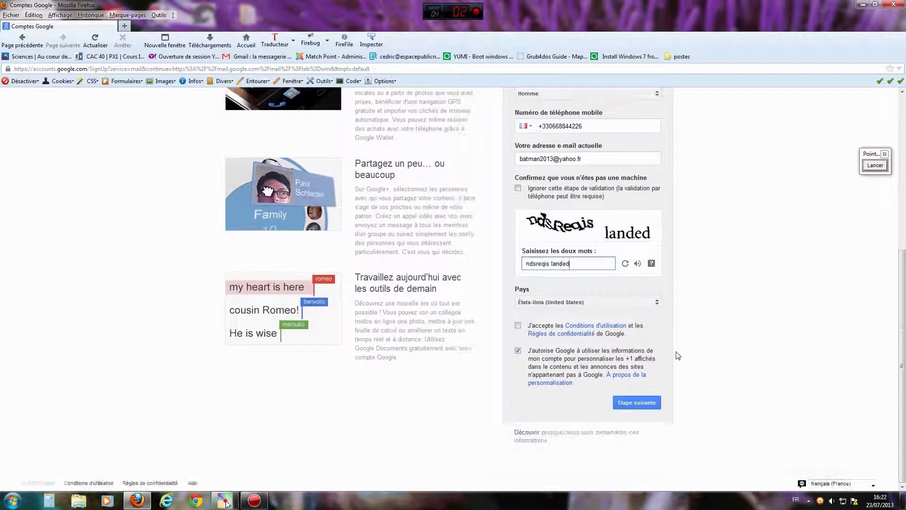
{"action": "left_click", "coordinate": [656, 305]}
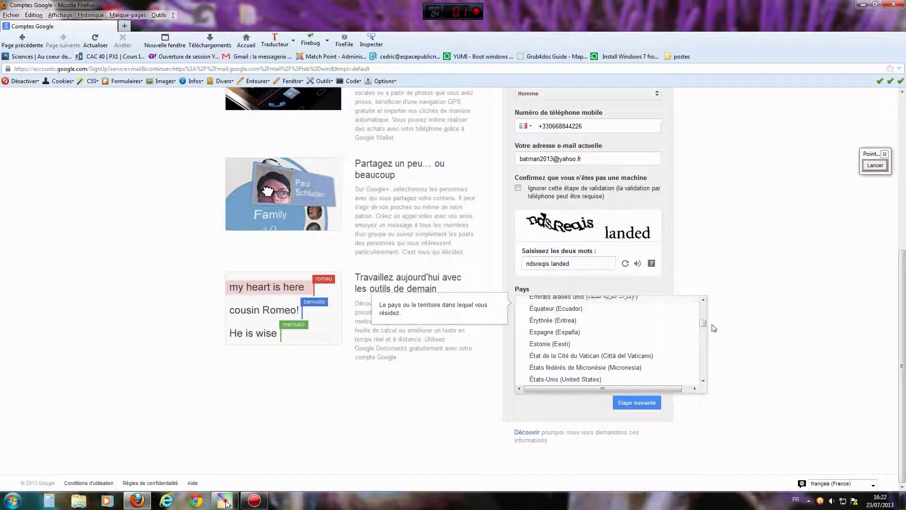
{"action": "scroll", "coordinate": [704, 326], "scroll_direction": "down", "scroll_amount": 5}
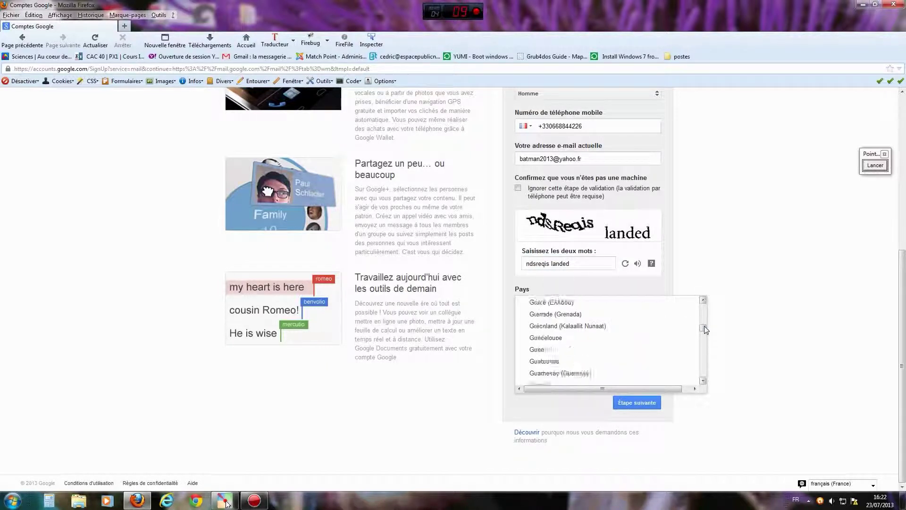
{"action": "scroll", "coordinate": [706, 328], "scroll_direction": "up", "scroll_amount": 3}
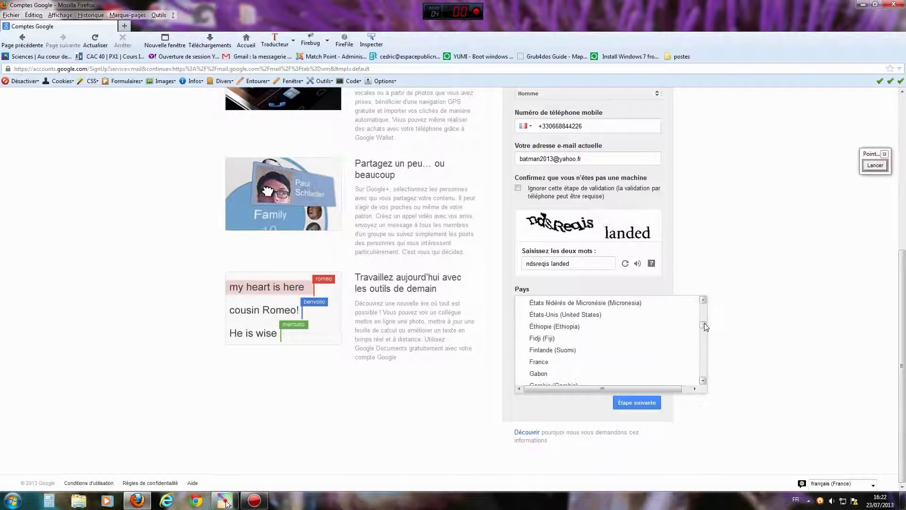
{"action": "left_click", "coordinate": [545, 361]}
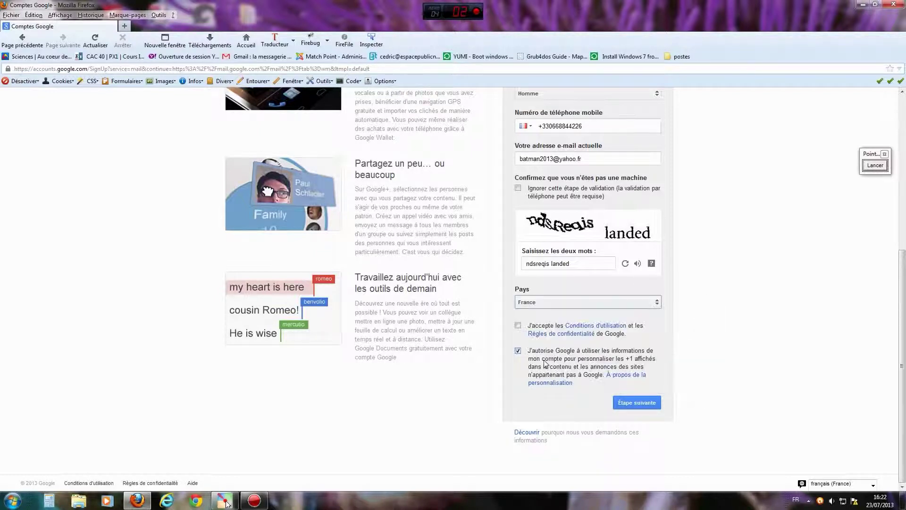
{"action": "left_click", "coordinate": [518, 325]}
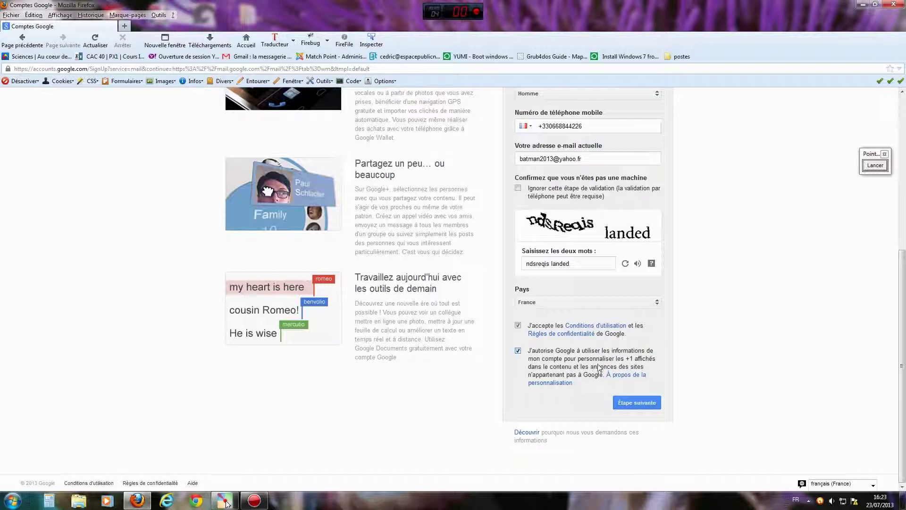
Untick the 'J'autorise Google…' checkbox, declining +1 ad personalisation on the sign-up form.
{"action": "left_click", "coordinate": [518, 351]}
{"action": "scroll", "coordinate": [718, 354], "scroll_direction": "up", "scroll_amount": 5}
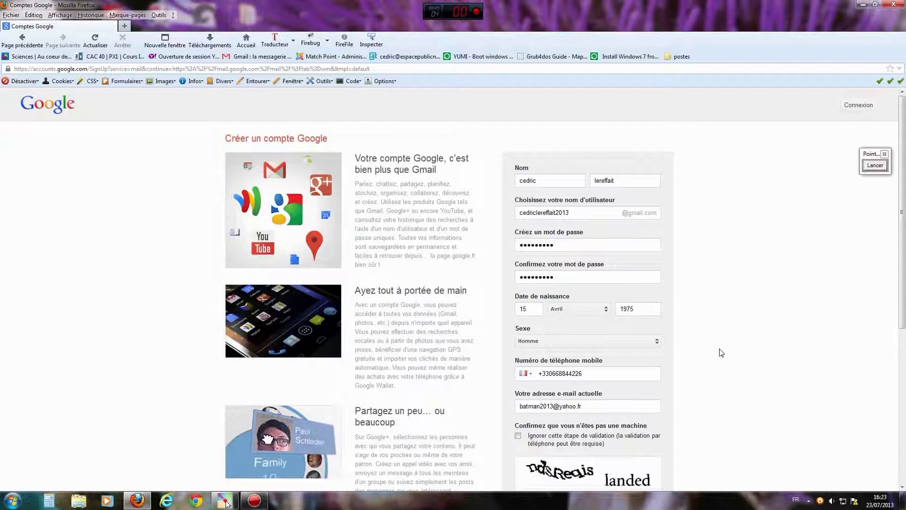
{"action": "scroll", "coordinate": [720, 353], "scroll_direction": "down", "scroll_amount": 5}
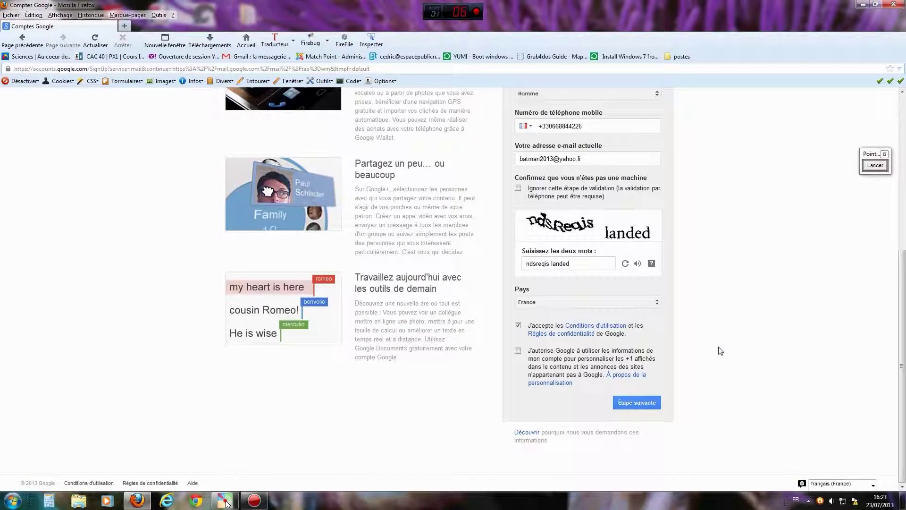
{"action": "scroll", "coordinate": [720, 351], "scroll_direction": "up", "scroll_amount": 5}
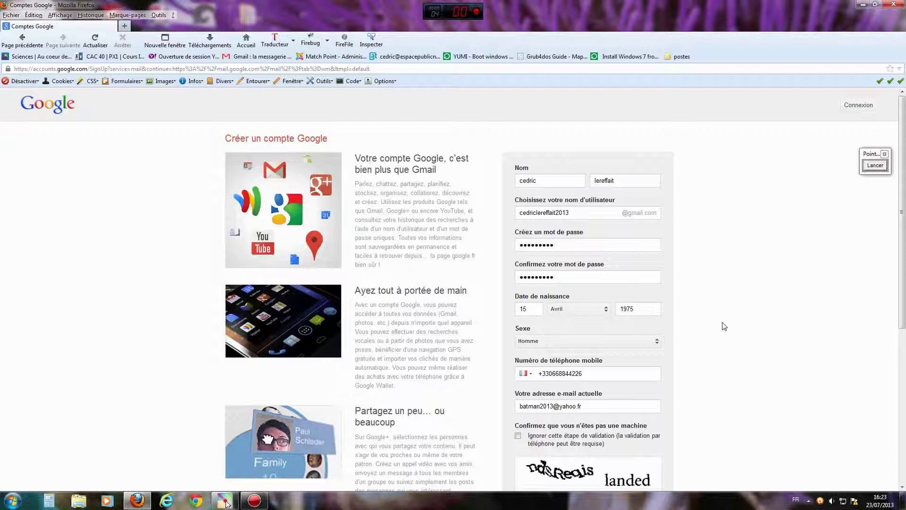
{"action": "scroll", "coordinate": [723, 326], "scroll_direction": "down", "scroll_amount": 5}
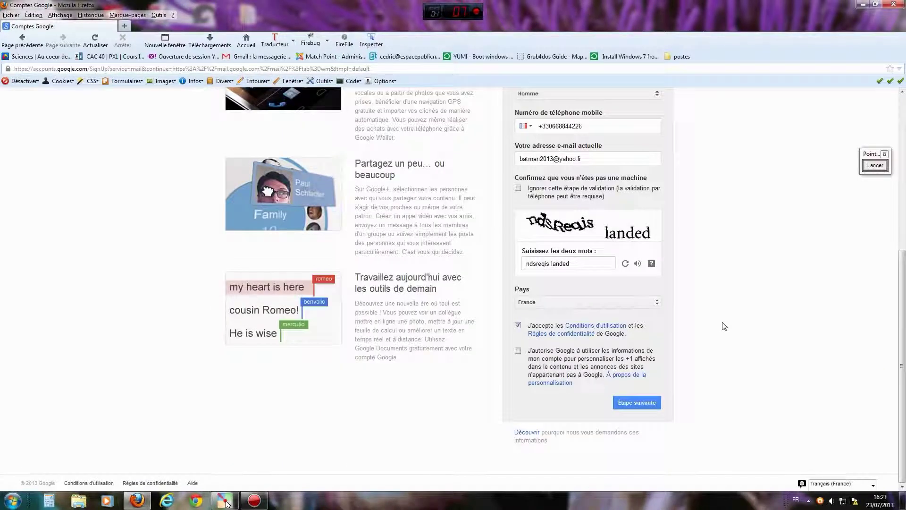